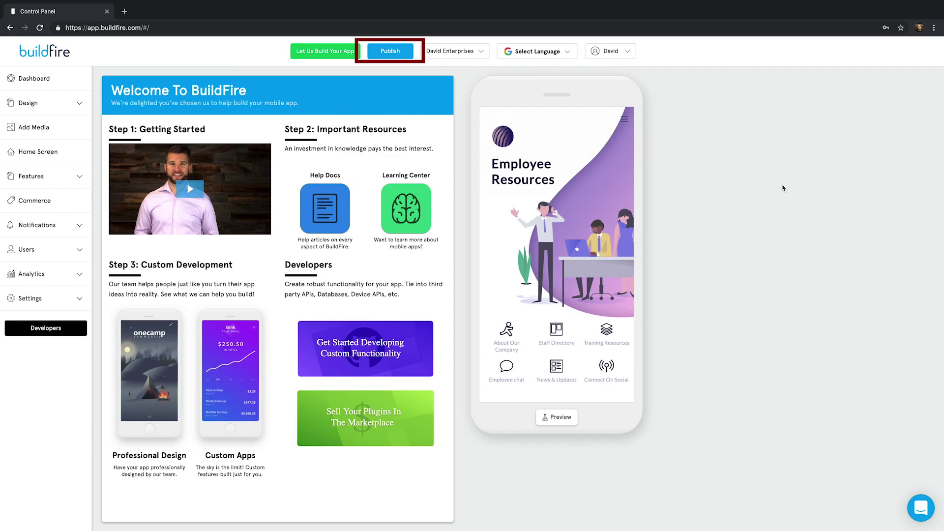
Step: Review the upgrade pricing plans, then expand the Settings menu from the dashboard
click(399, 55)
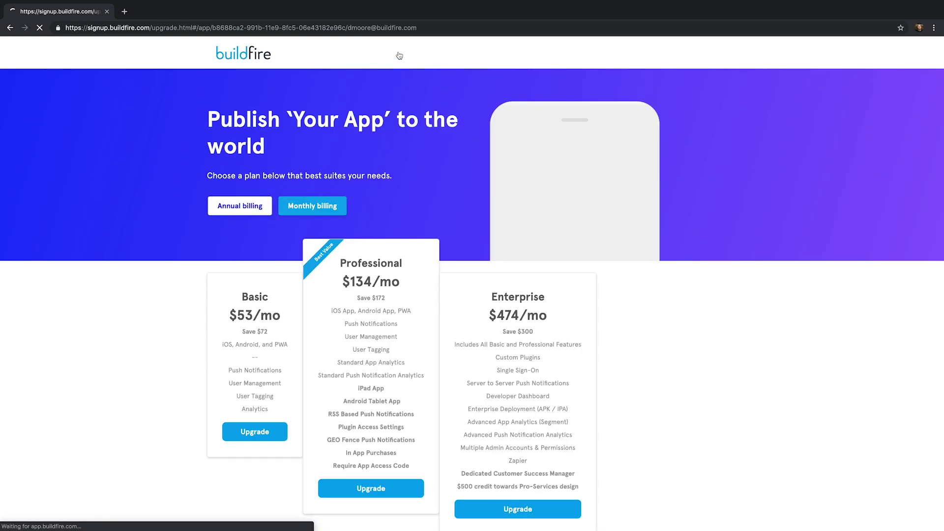
scroll(866, 248, down, 3)
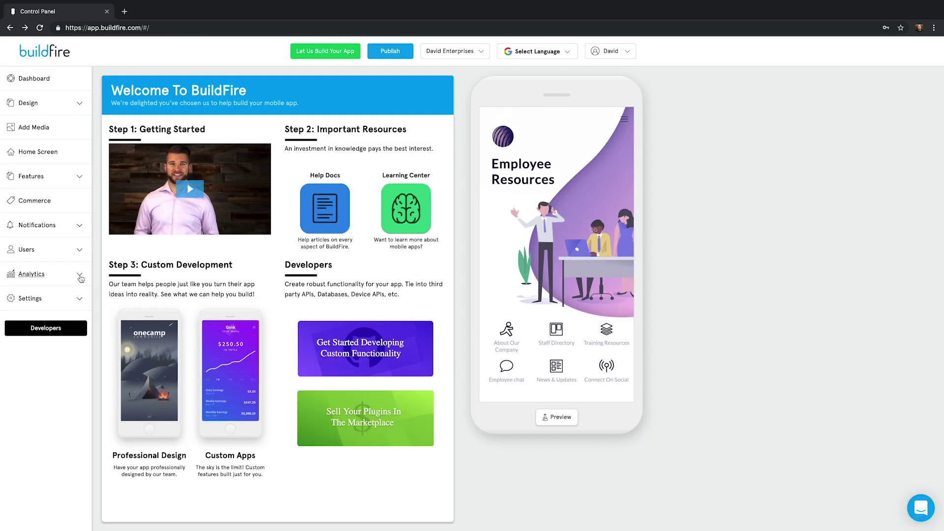
click(79, 301)
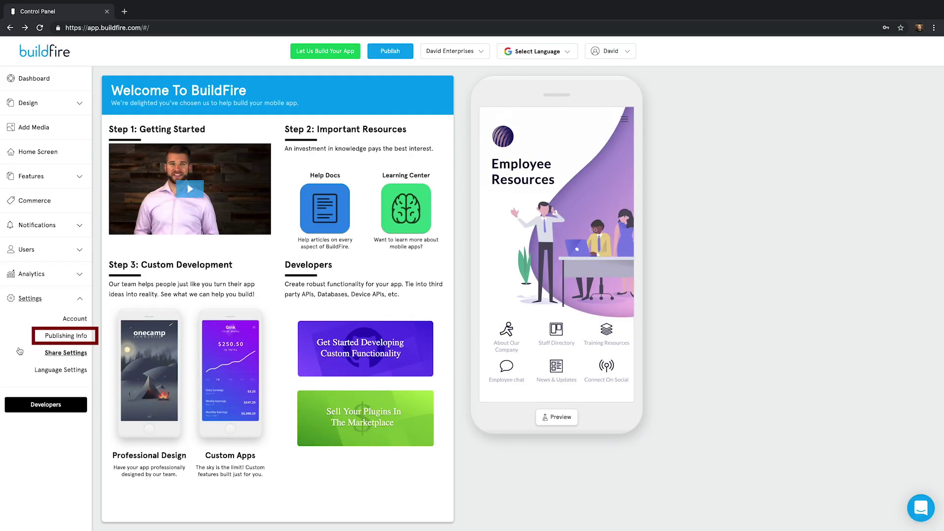
Step: Switch on Google Play Store publishing in the app's Publishing Info
click(87, 337)
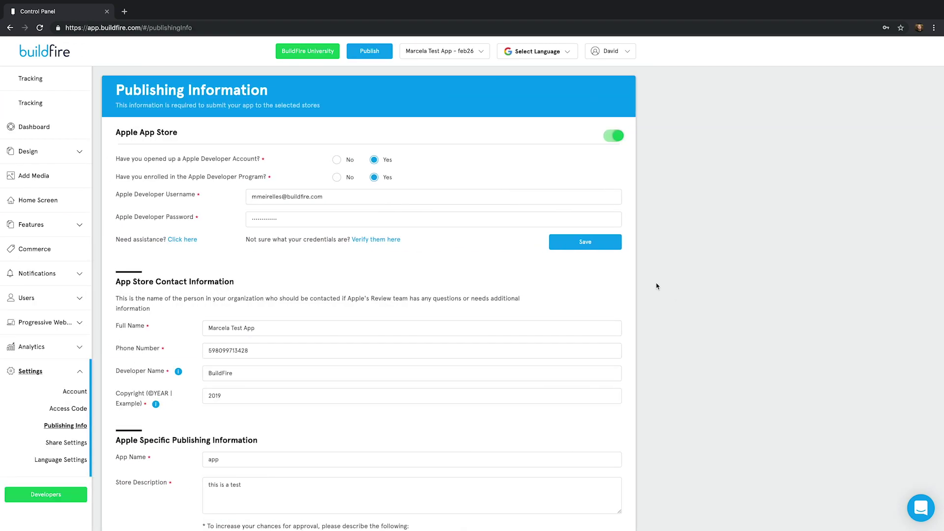
scroll(657, 300, down, 2)
scroll(657, 300, down, 2)
scroll(657, 300, down, 2)
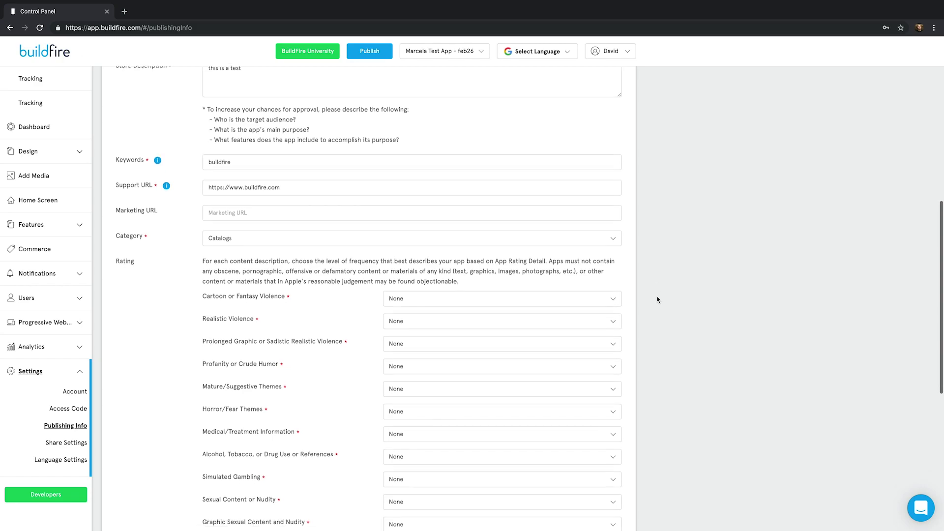
scroll(657, 300, down, 2)
scroll(657, 299, down, 1)
scroll(657, 299, down, 2)
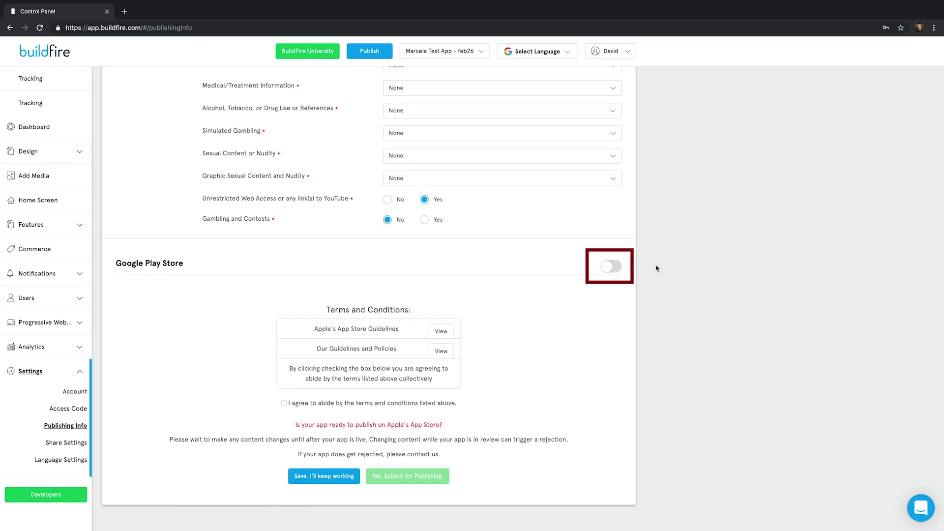
click(612, 268)
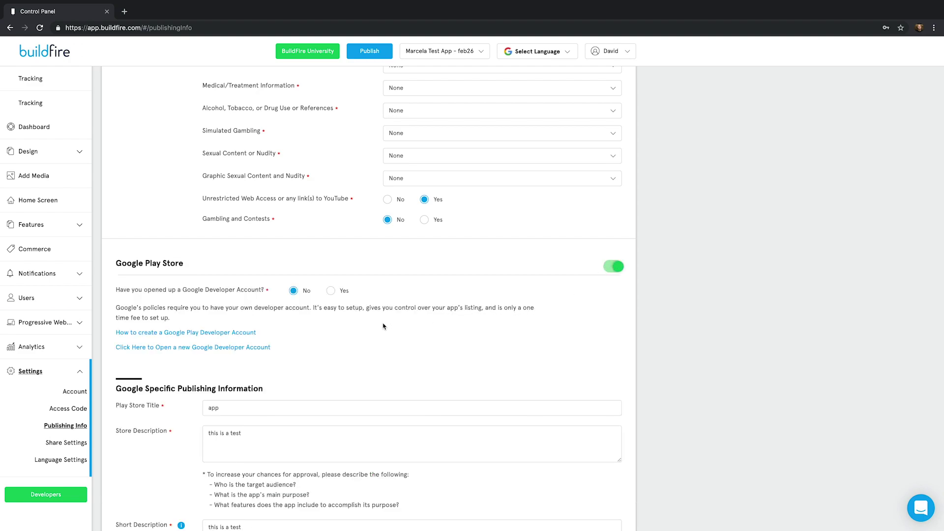
scroll(314, 331, down, 1)
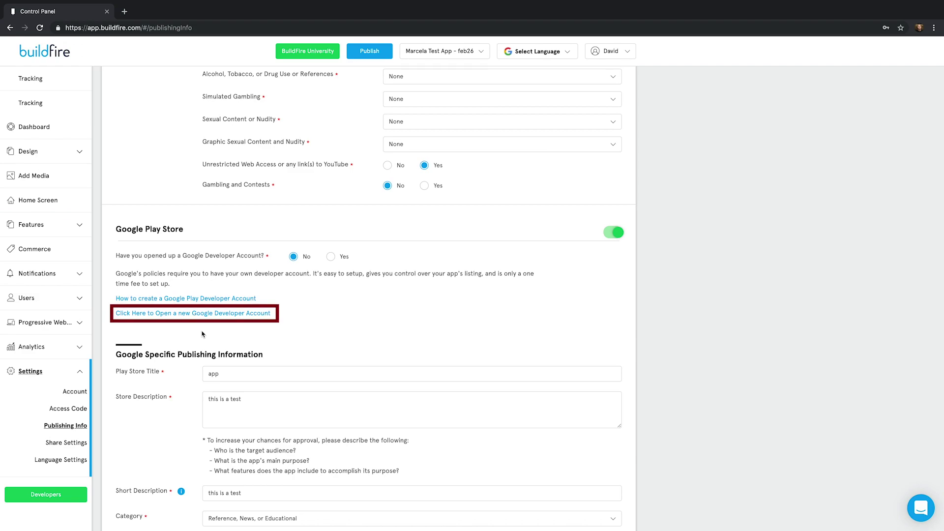
Step: Follow the new Google Developer Account guide's Step 1 to reach the developer signup page
click(198, 313)
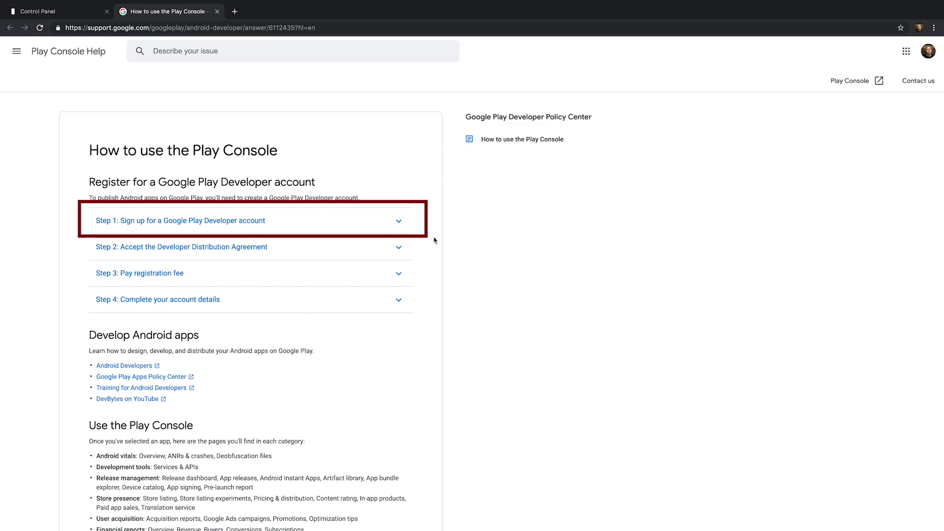
click(230, 224)
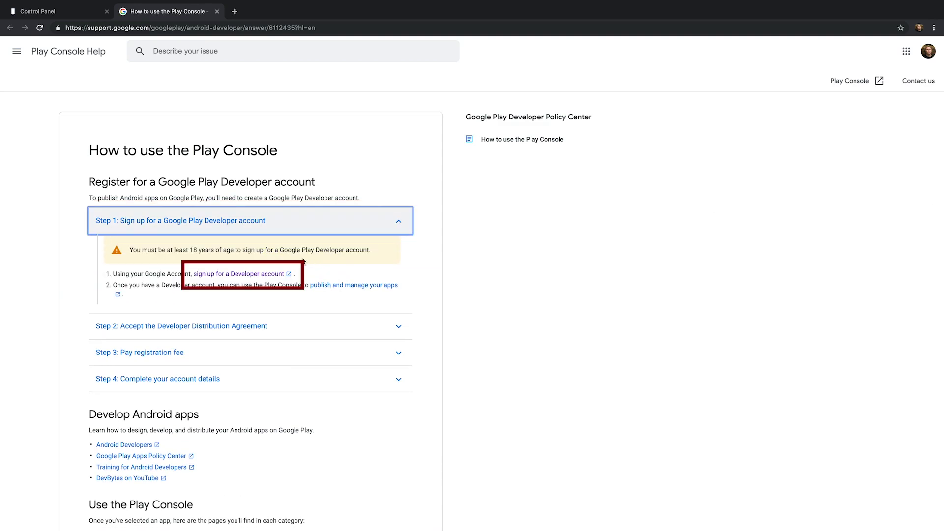
click(269, 275)
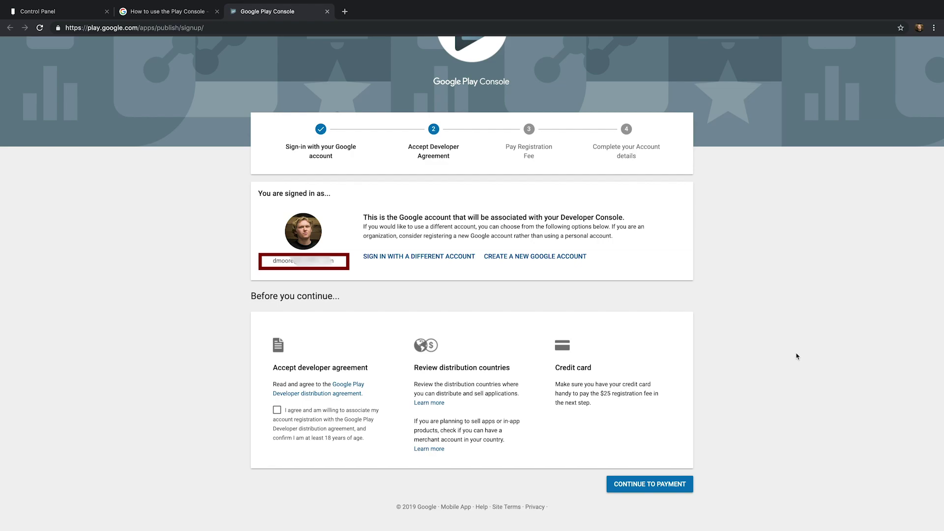
Step: Accept the developer distribution agreement and continue to the $25 registration fee payment
click(276, 411)
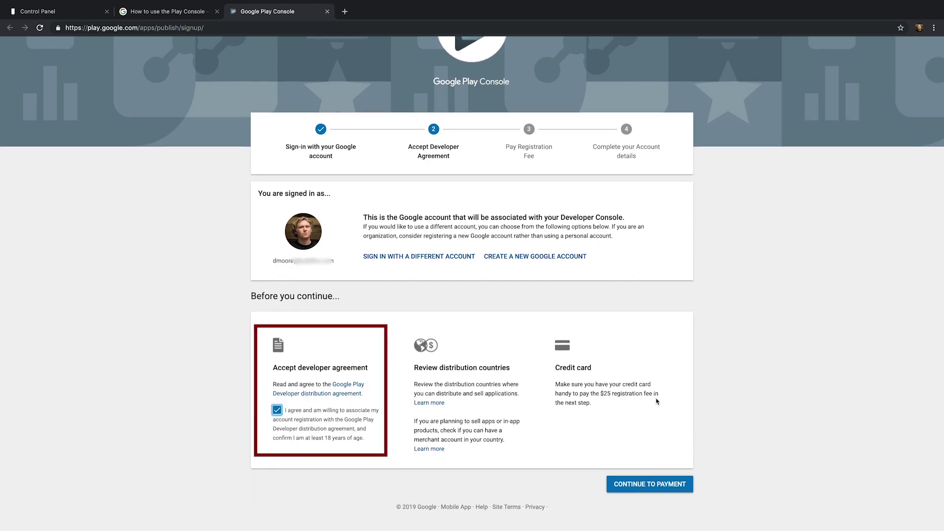
click(644, 485)
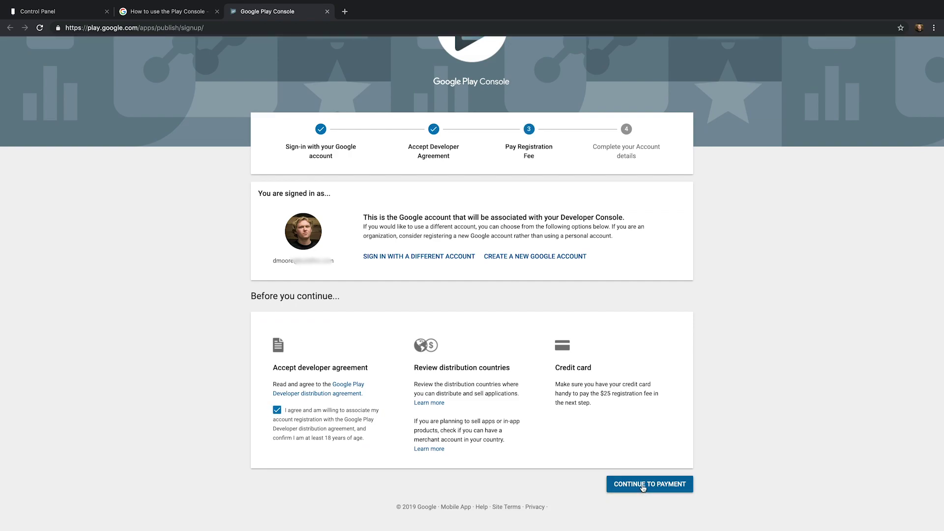